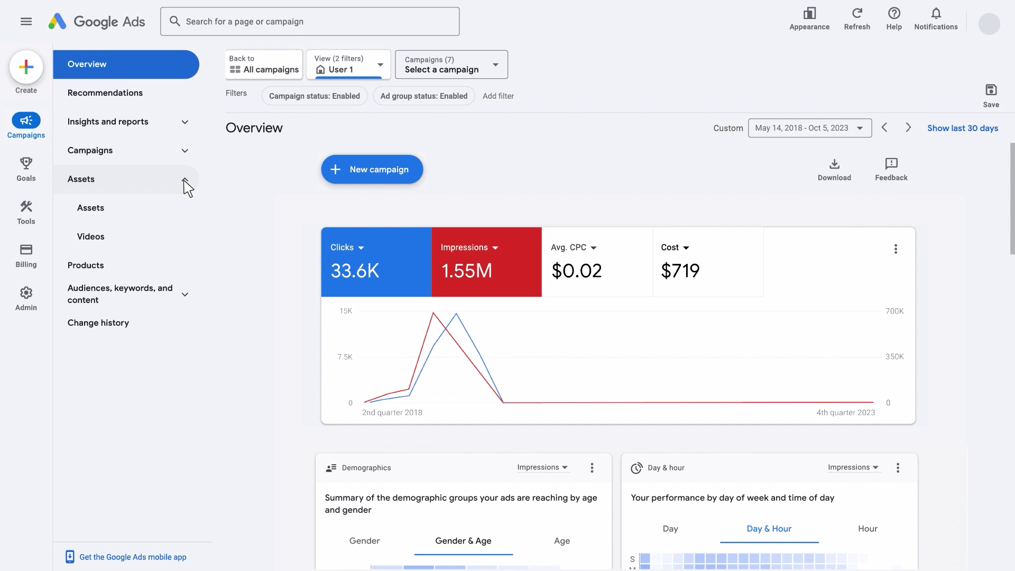
# From Assets > Assets, create a new asset of type Lead form.
pyautogui.click(125, 209)
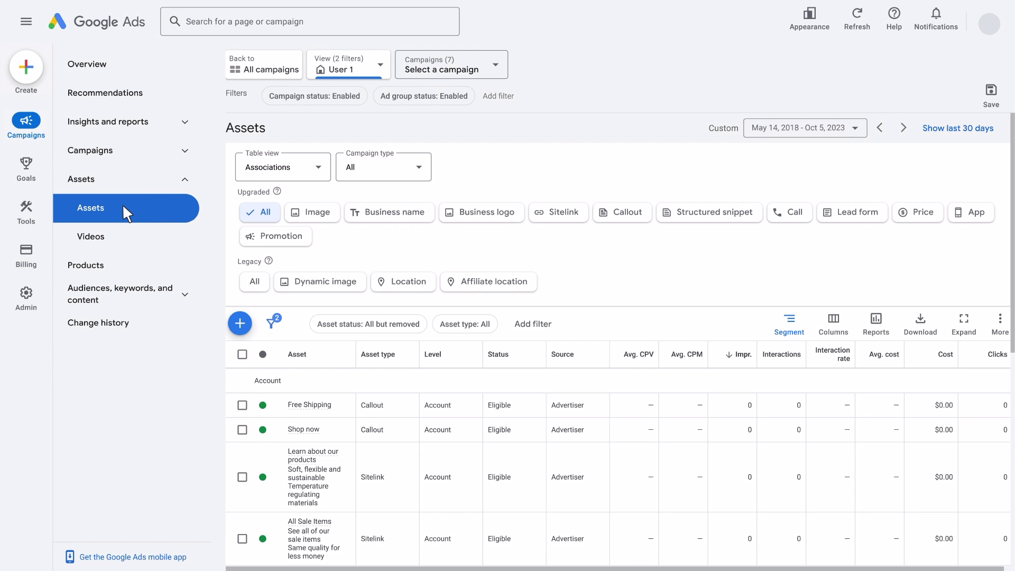
pyautogui.click(241, 326)
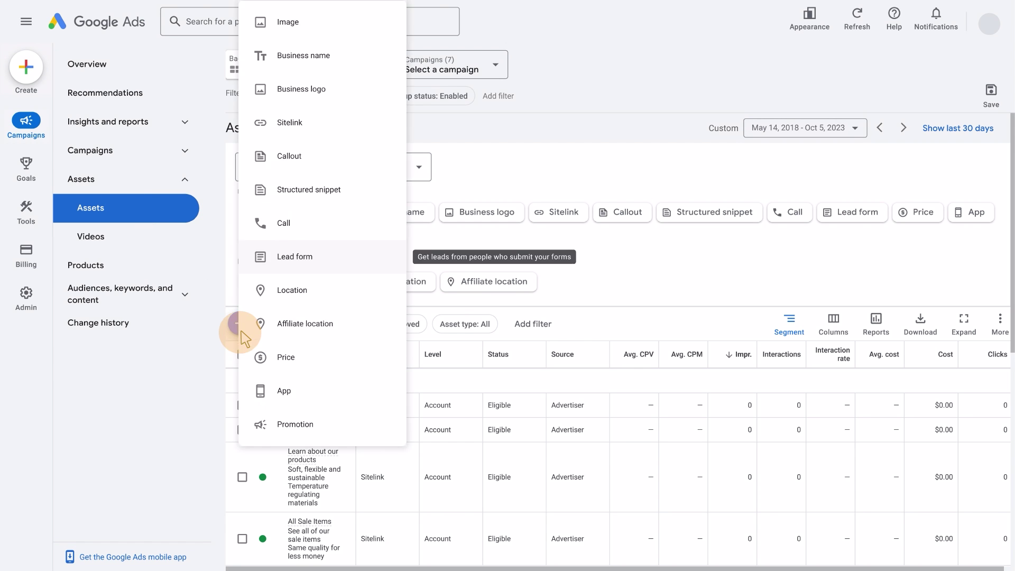
pyautogui.click(328, 259)
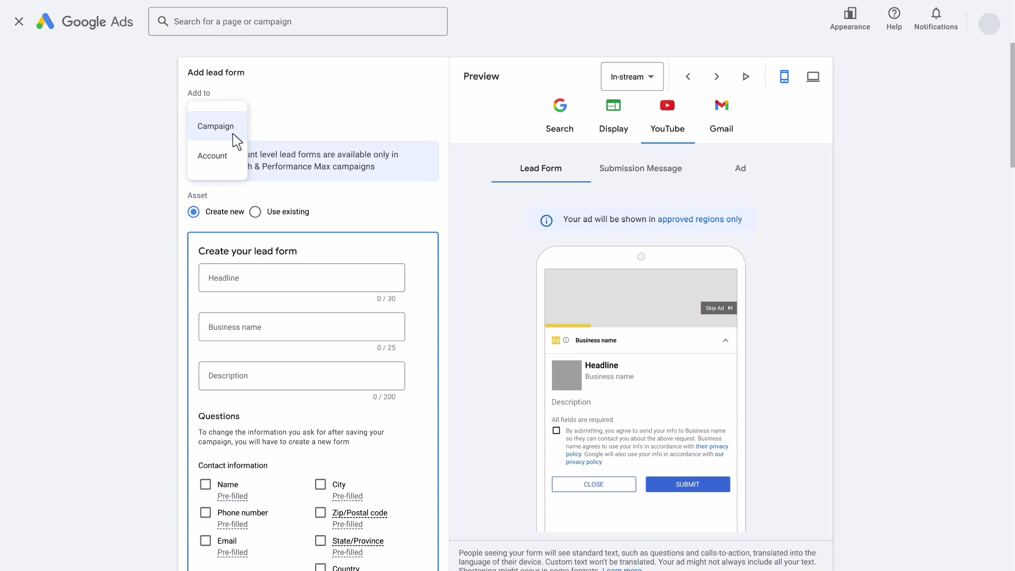
# Add the lead form at campaign level to Campaign #1, Campaign #2 and Campaign #3.
pyautogui.click(233, 134)
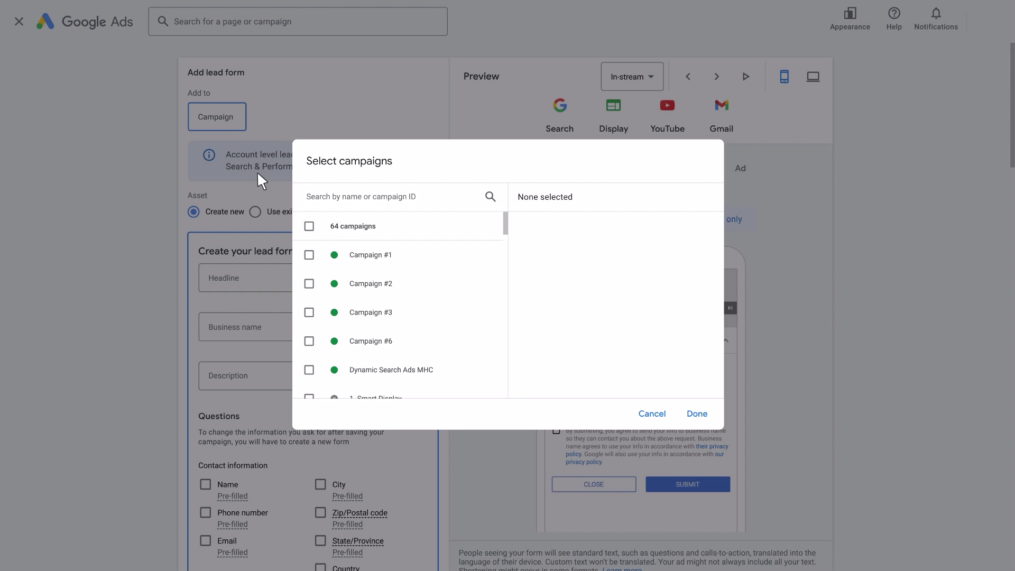
pyautogui.click(309, 254)
pyautogui.click(309, 284)
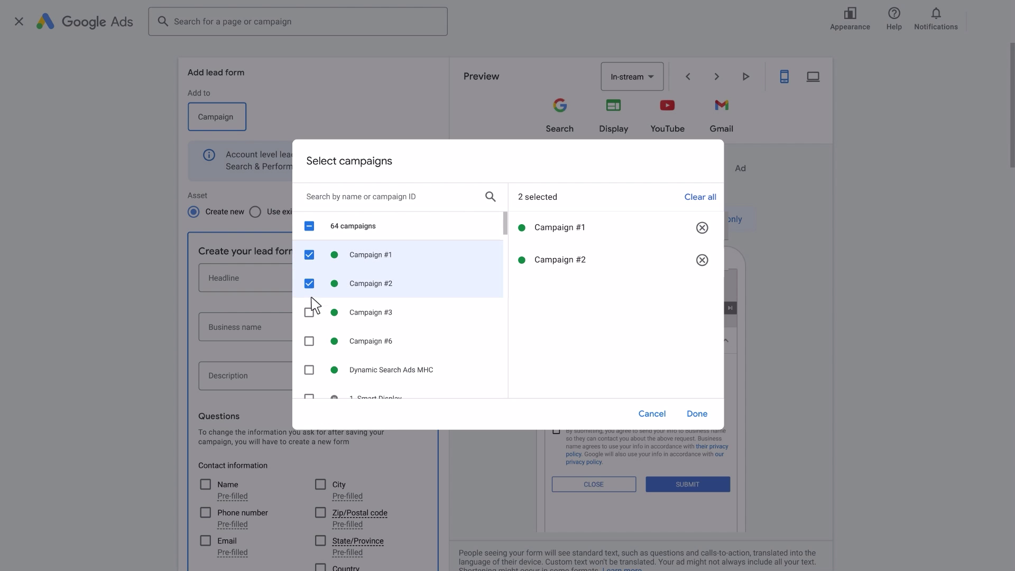
pyautogui.click(309, 312)
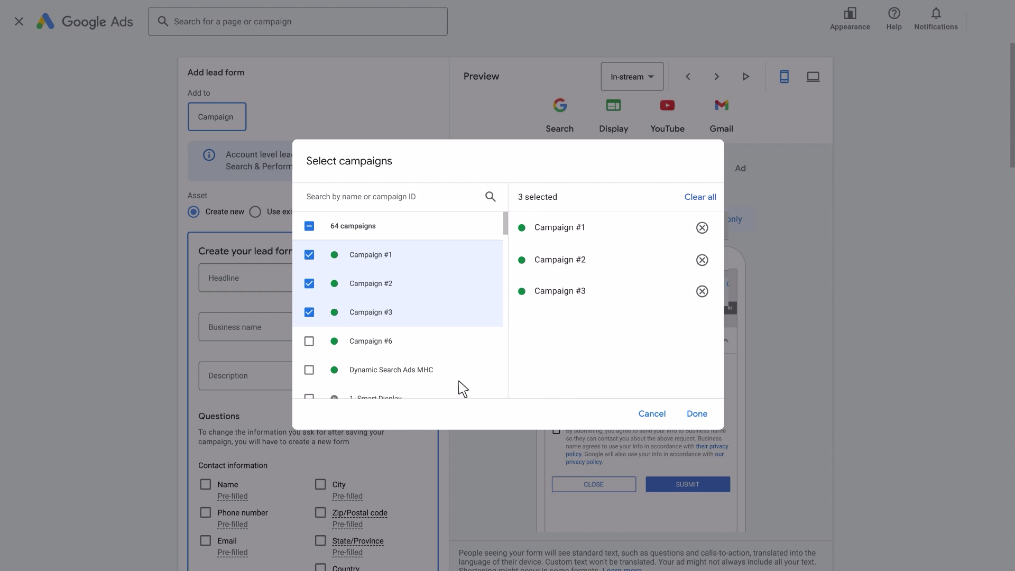
pyautogui.click(696, 414)
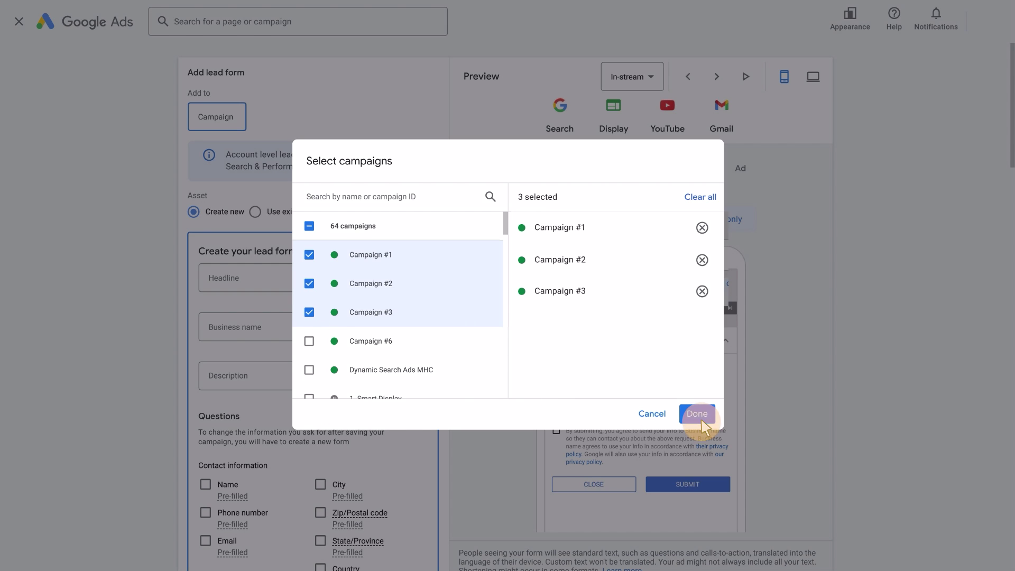
# Enter headline 'Interest form', business name 'Google university' and the course-preference description.
pyautogui.click(227, 226)
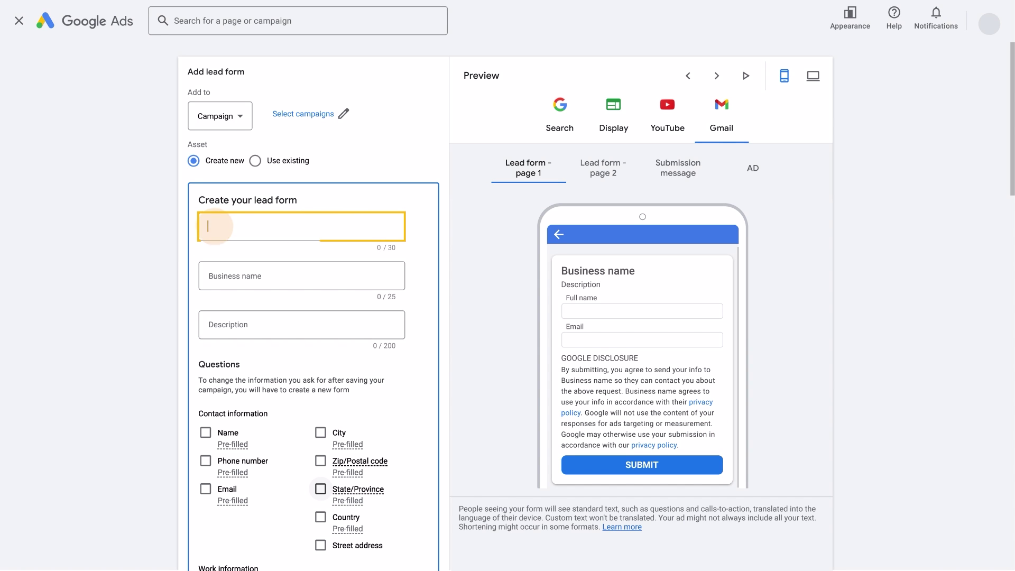
pyautogui.write('Interest form')
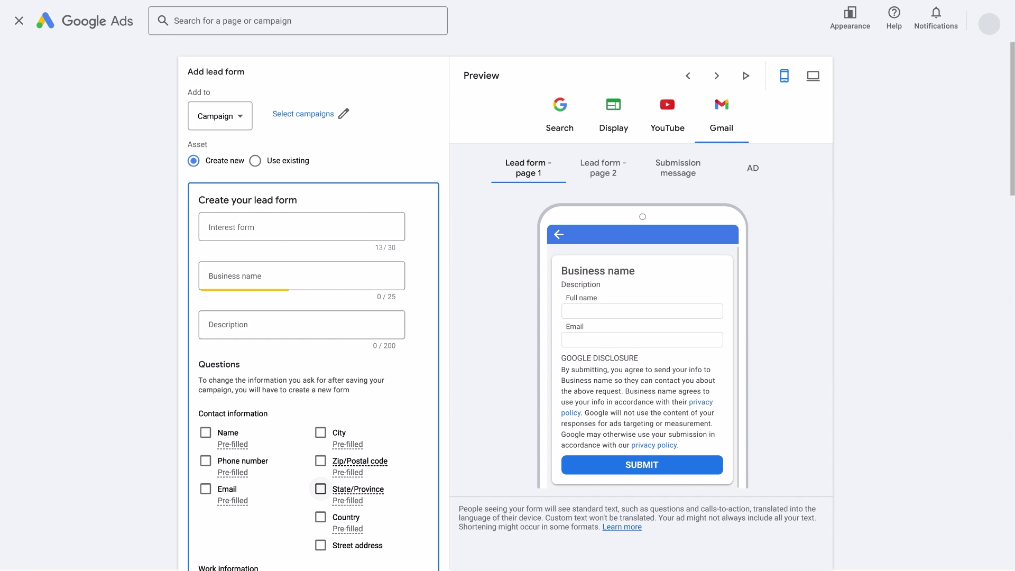
pyautogui.click(209, 276)
pyautogui.write('Google university')
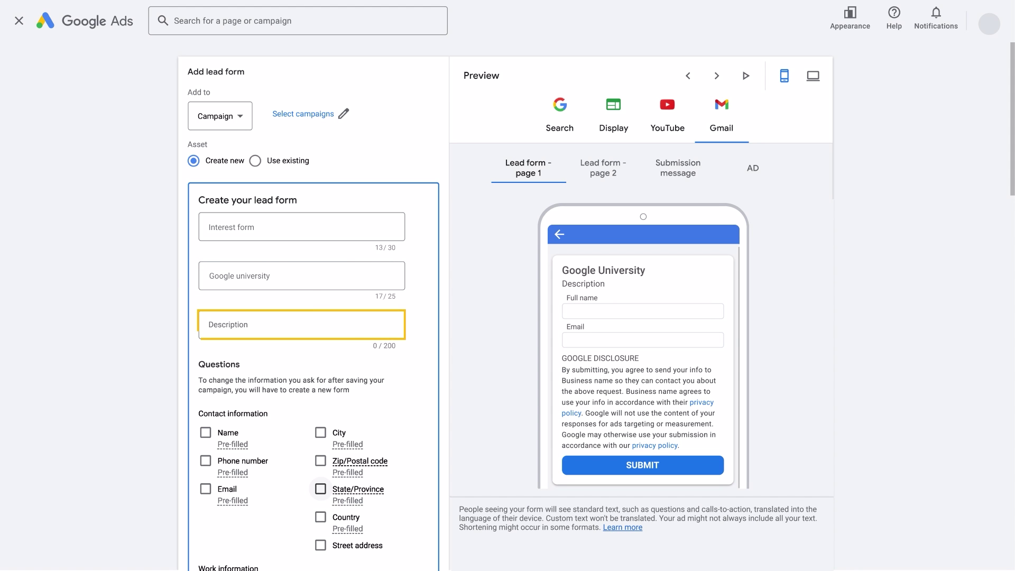
pyautogui.click(217, 325)
pyautogui.write('Submit your name, contact options and your course preferenc')
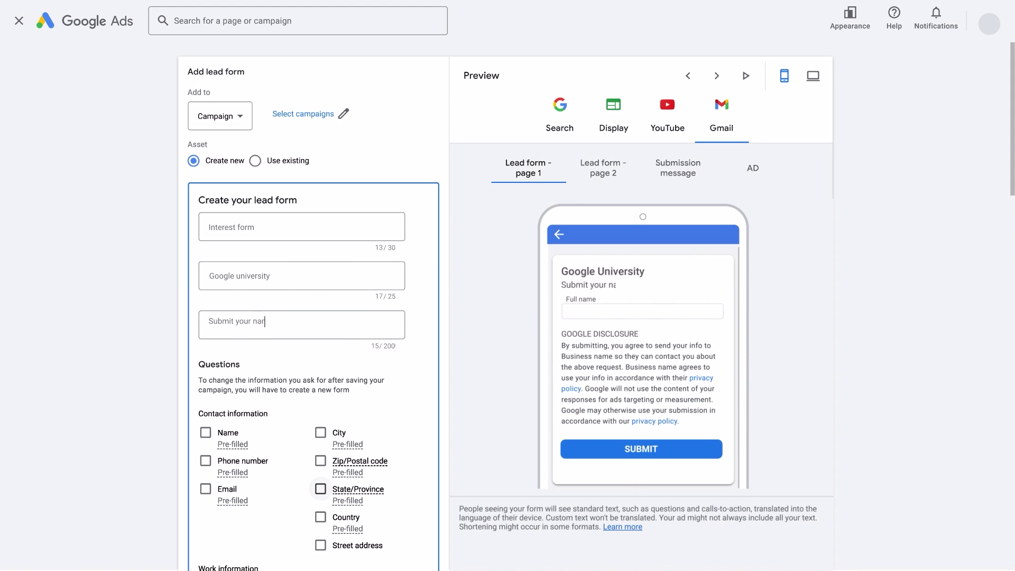
pyautogui.write('e in the form below')
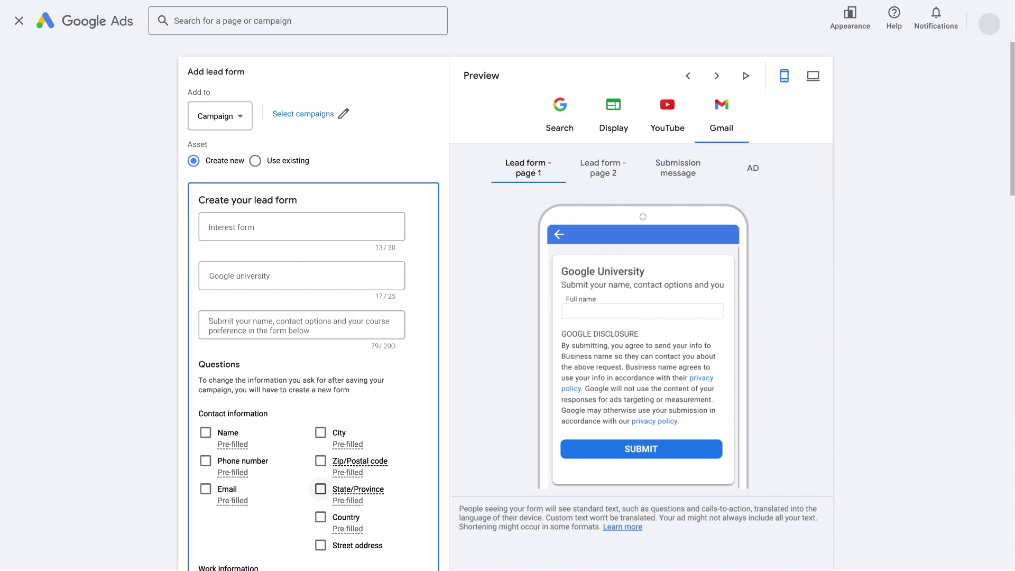
pyautogui.scroll(-2, 313, 317)
# Require first and last name, phone number and email under Contact information.
pyautogui.scroll(-4, 312, 317)
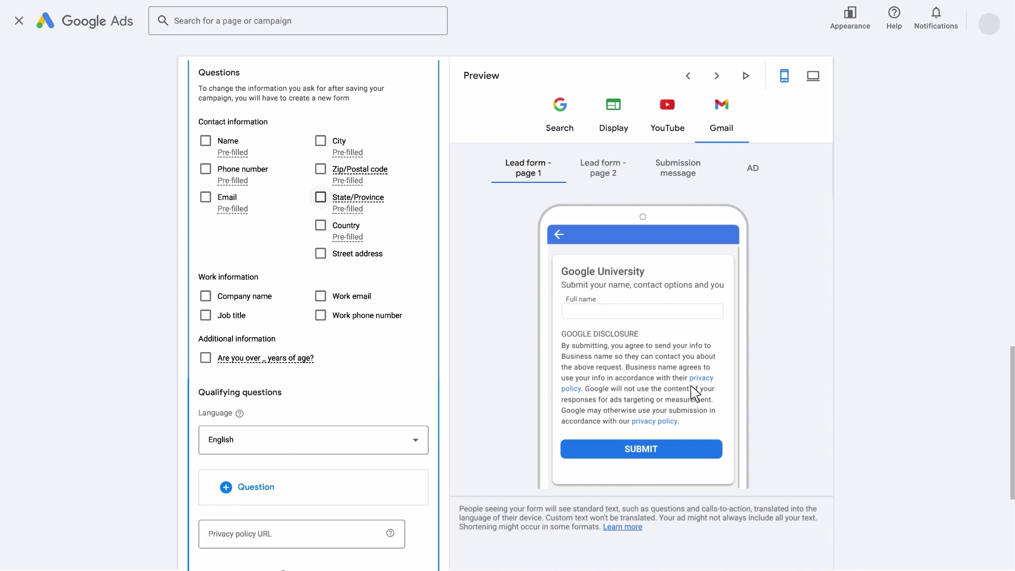
pyautogui.click(207, 142)
pyautogui.click(211, 169)
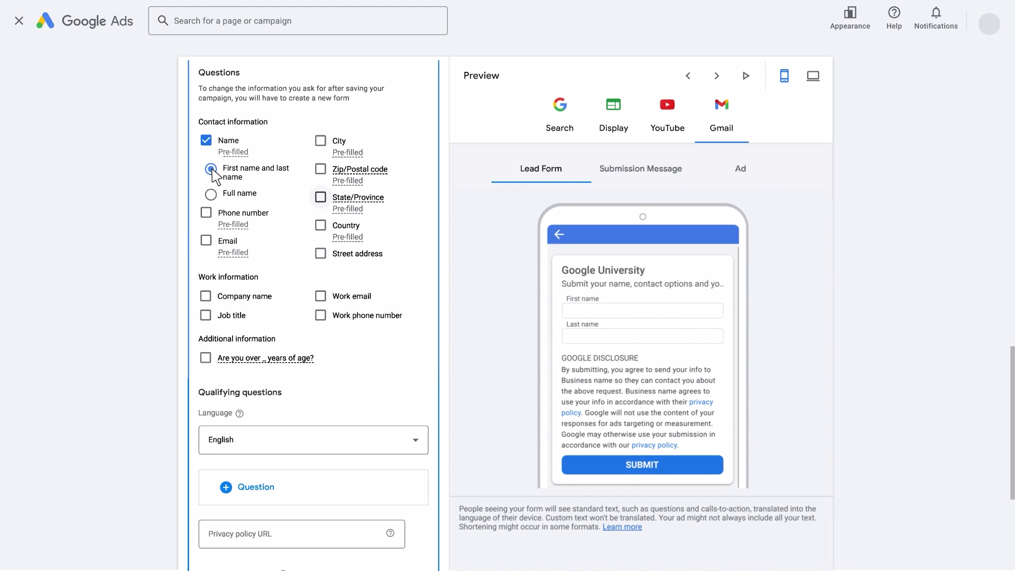
pyautogui.click(206, 213)
pyautogui.click(206, 241)
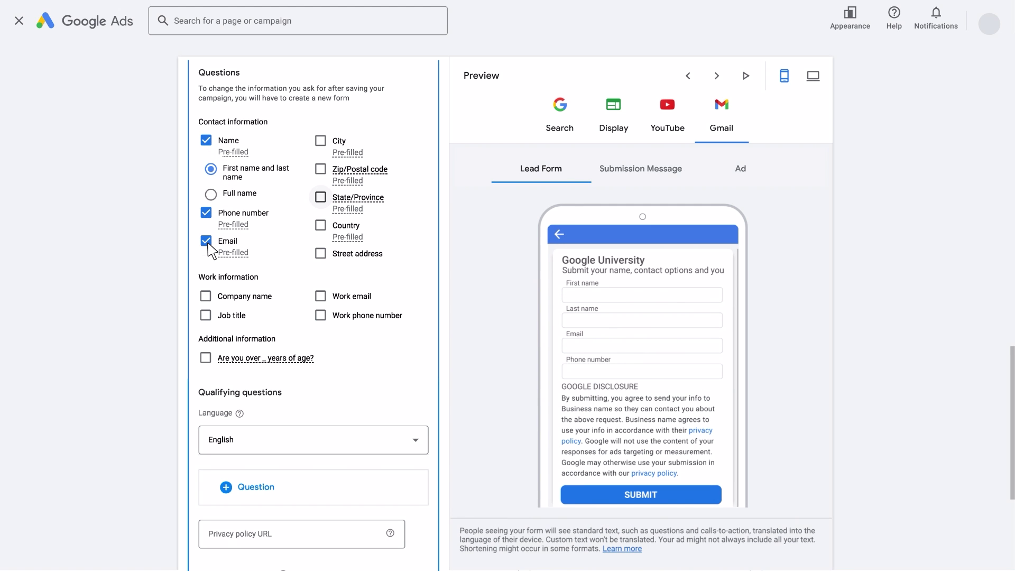
pyautogui.scroll(-6, 210, 249)
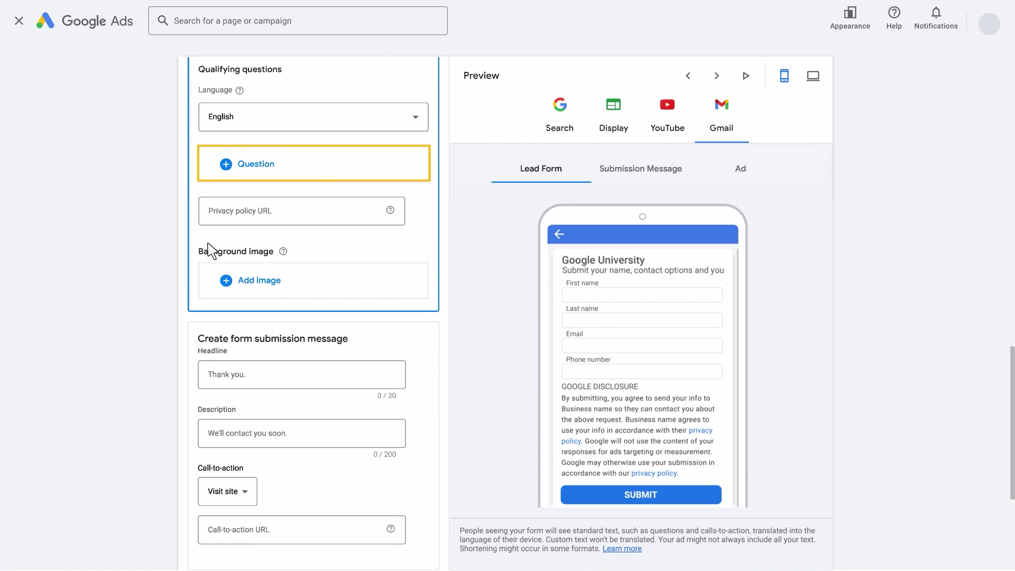
# Add the Education question 'Which program are you interested in?' with answers Digital marketing and Data analytics.
pyautogui.click(286, 164)
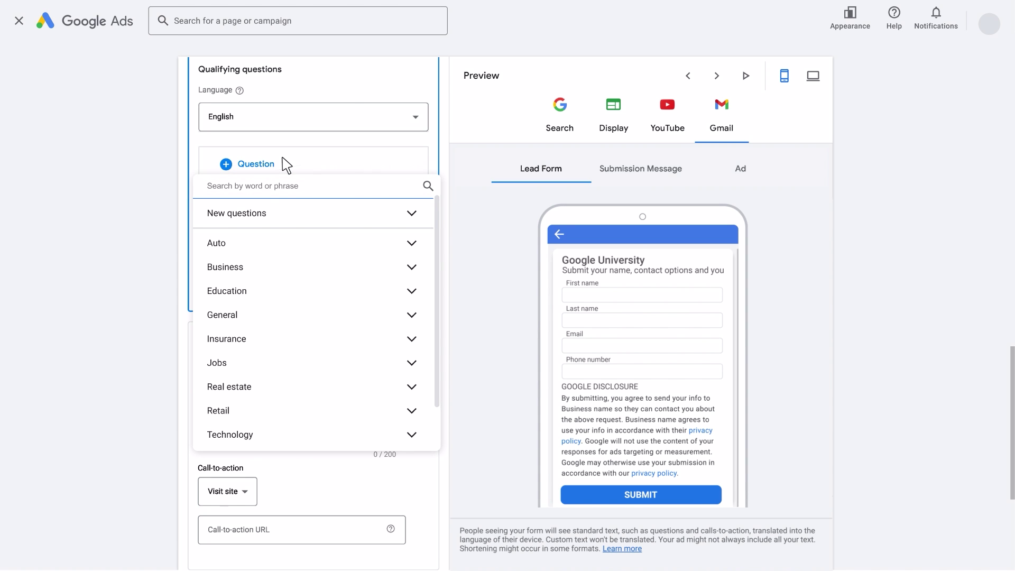
pyautogui.click(262, 291)
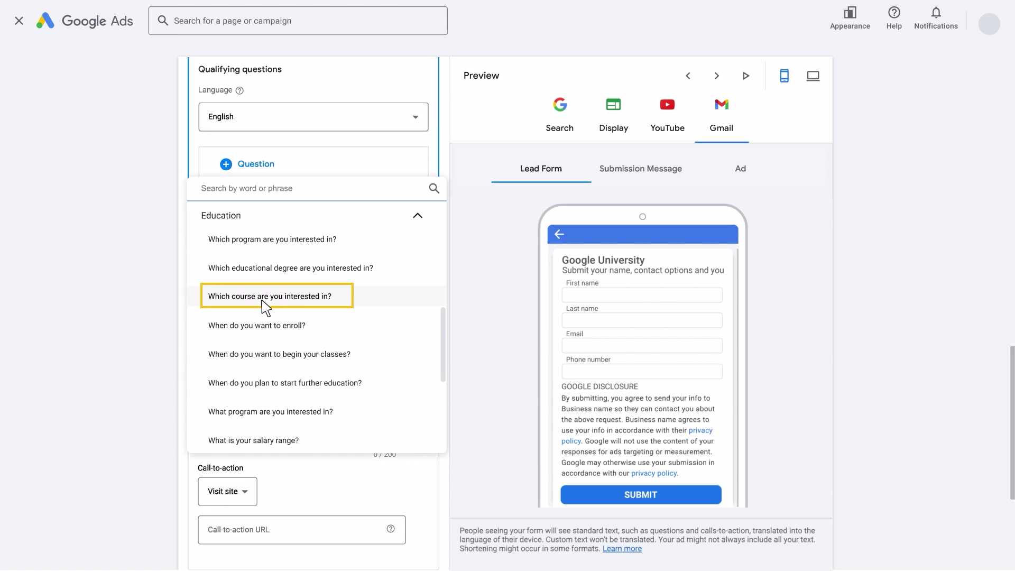
pyautogui.click(264, 297)
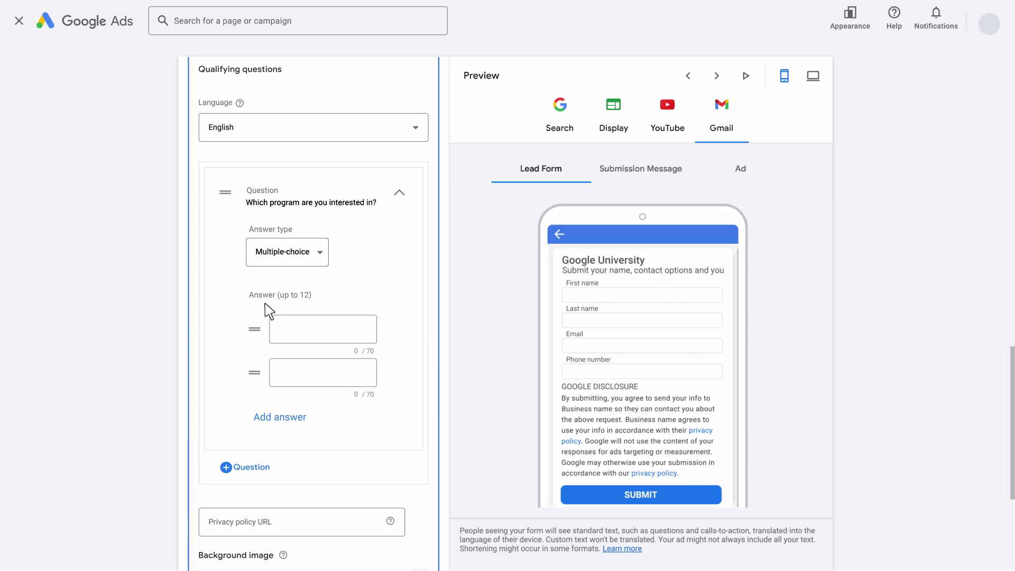
pyautogui.click(290, 332)
pyautogui.write('Digital marketing')
pyautogui.click(307, 382)
pyautogui.write('Data analytics')
pyautogui.scroll(-5, 306, 385)
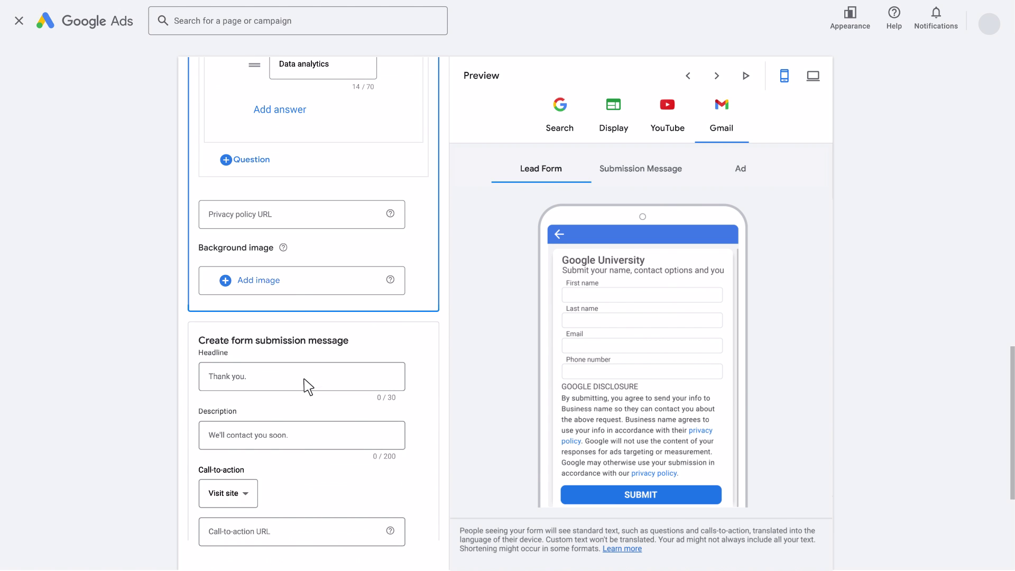
# Set 8.png from the Asset library, cropped 1.91:1, as the background image.
pyautogui.click(284, 281)
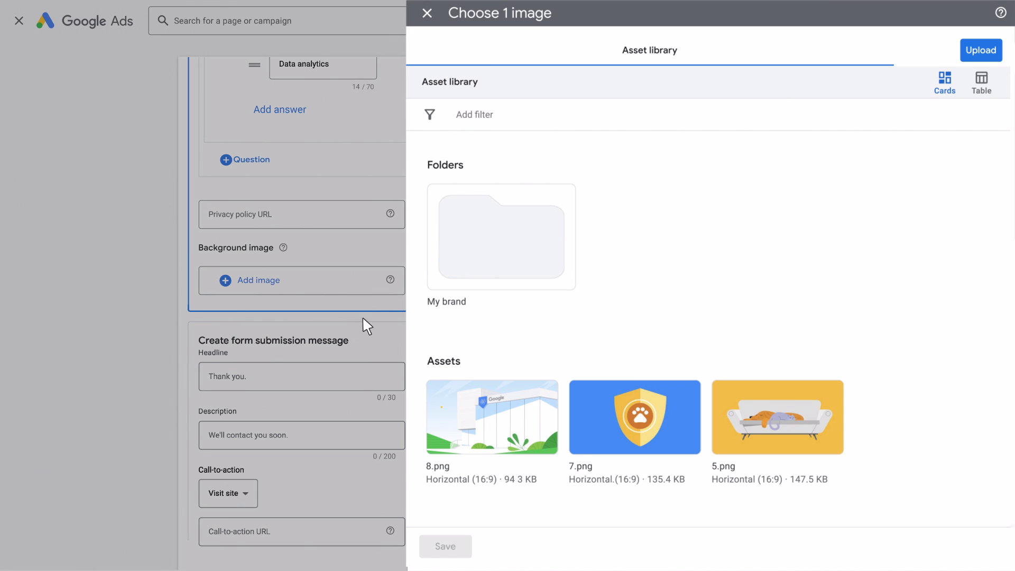
pyautogui.moveTo(475, 411)
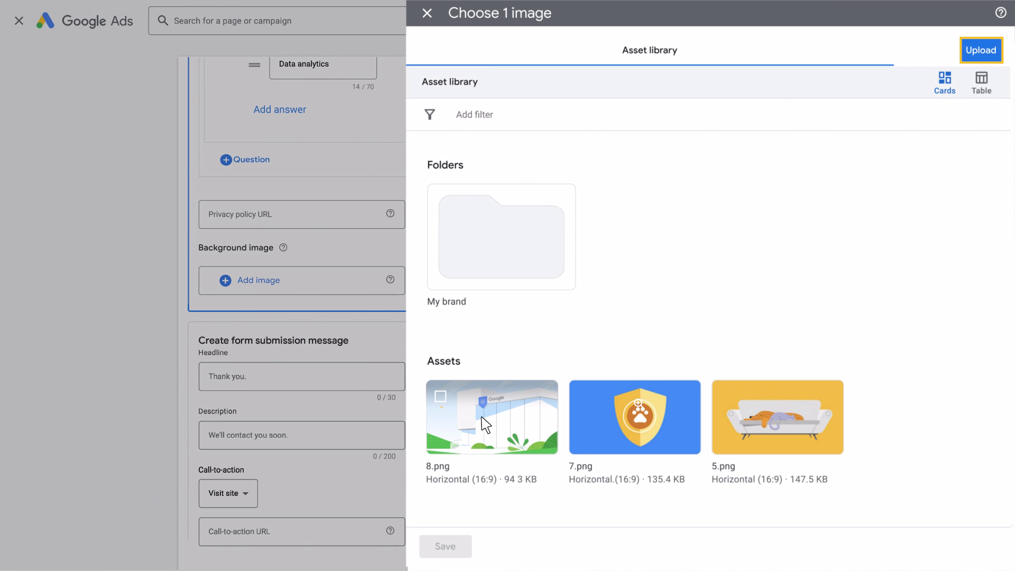
pyautogui.click(485, 424)
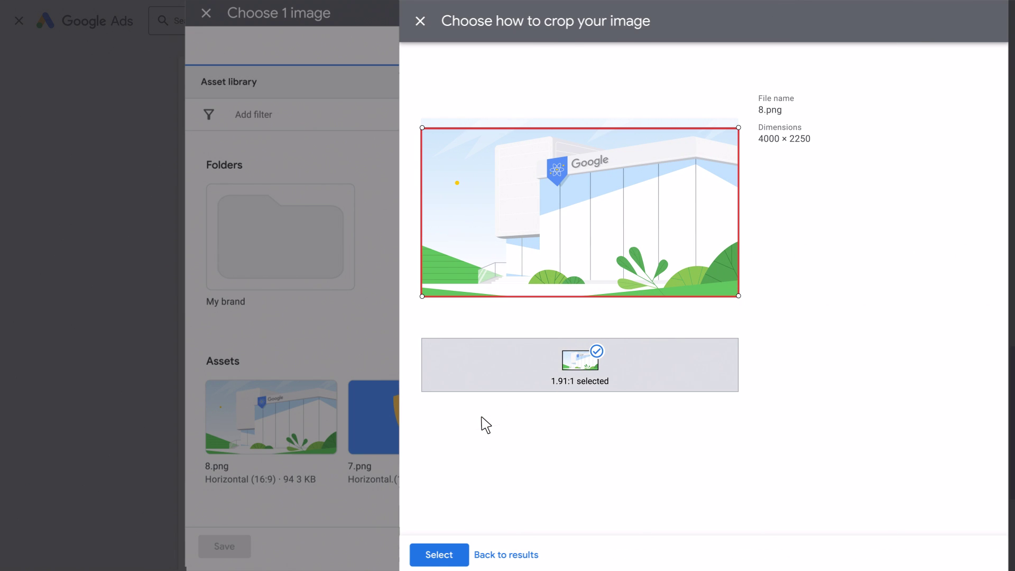
pyautogui.click(459, 554)
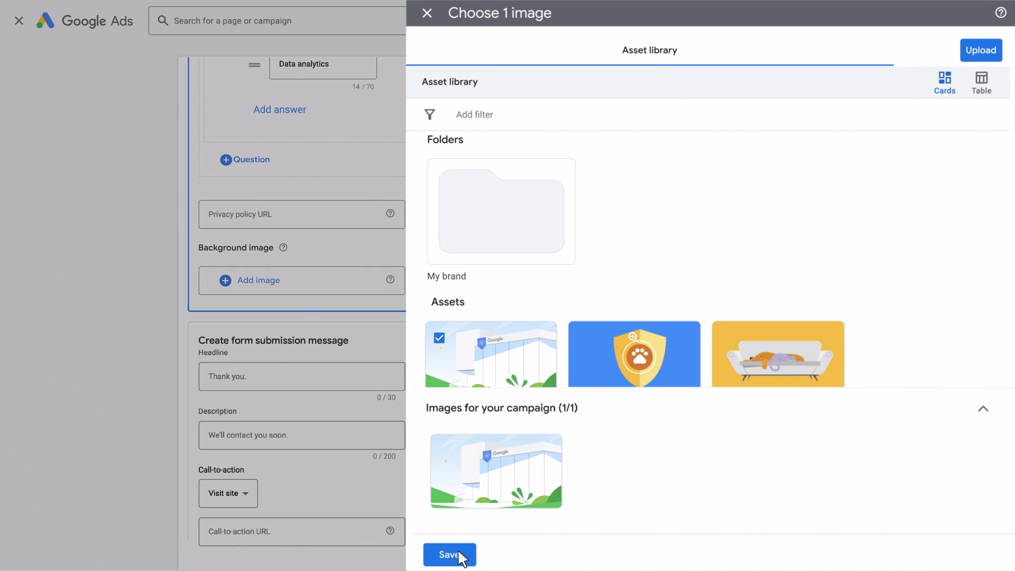
pyautogui.click(449, 554)
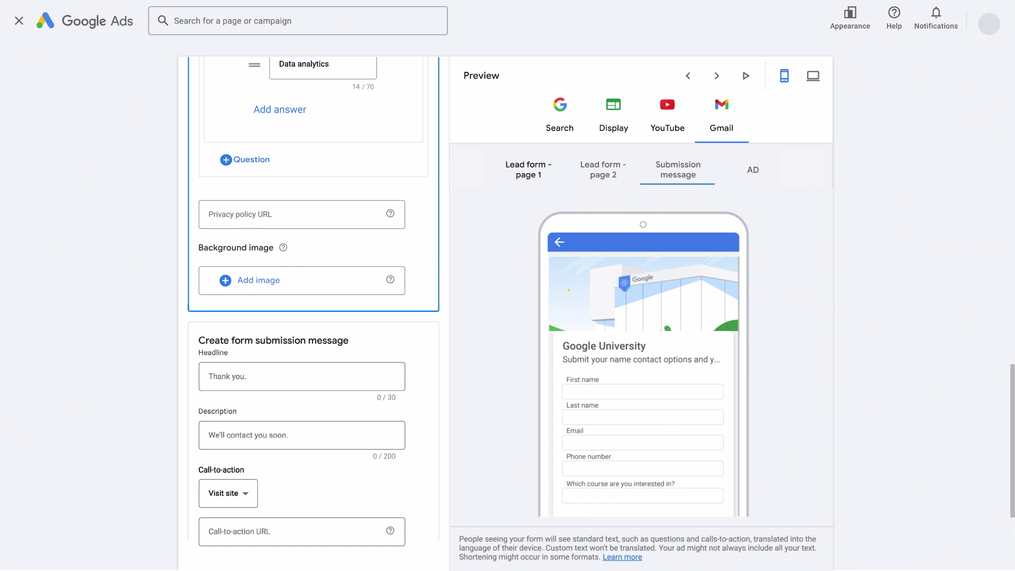
# Set the submission message to 'Thank you!' and 'We will get in touch in the next 24 hours', keeping Visit site.
pyautogui.scroll(-5, 312, 304)
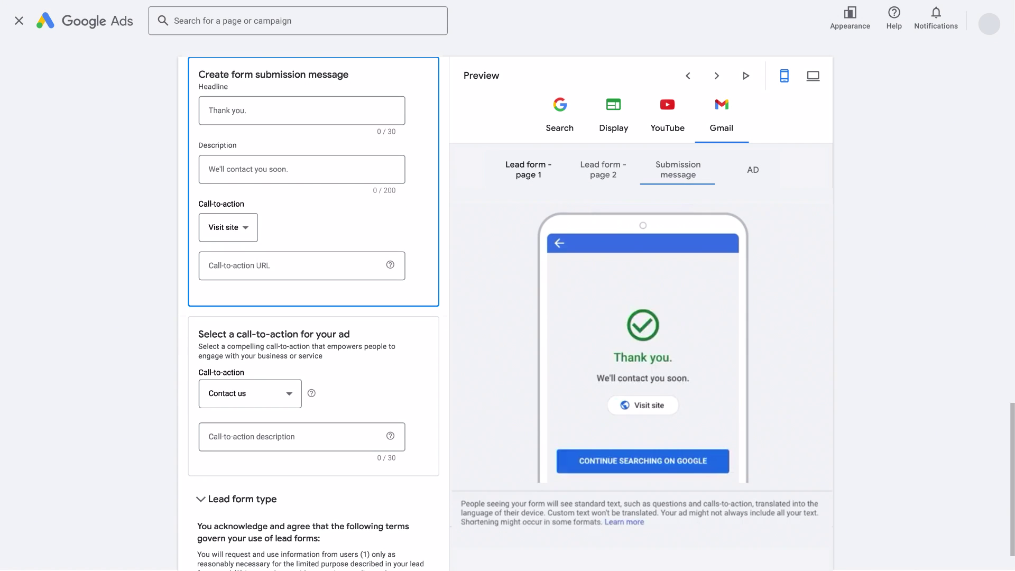
pyautogui.click(209, 111)
pyautogui.write('Thank you!')
pyautogui.click(208, 169)
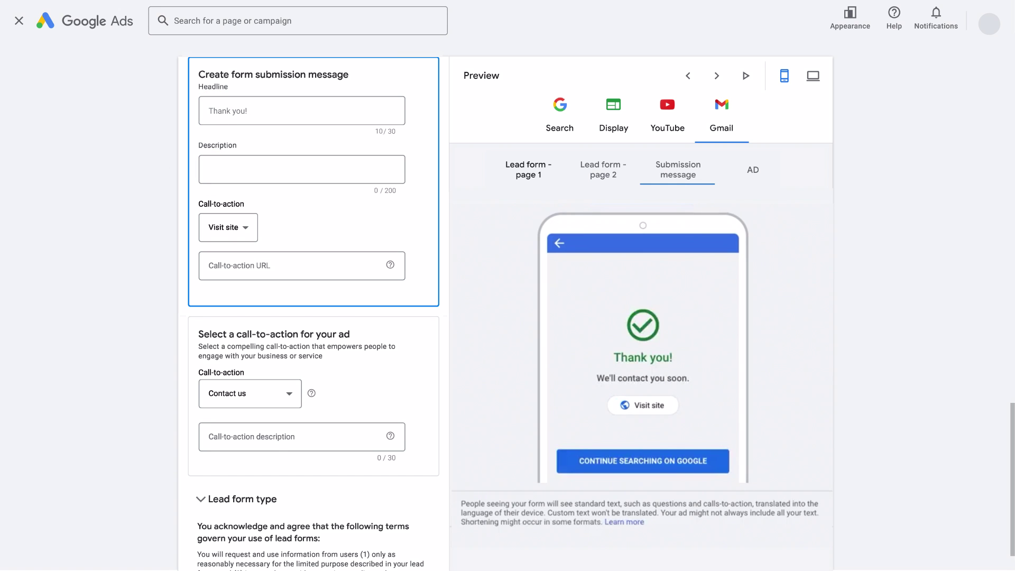
pyautogui.write('We will get in touch in the next 24 hours')
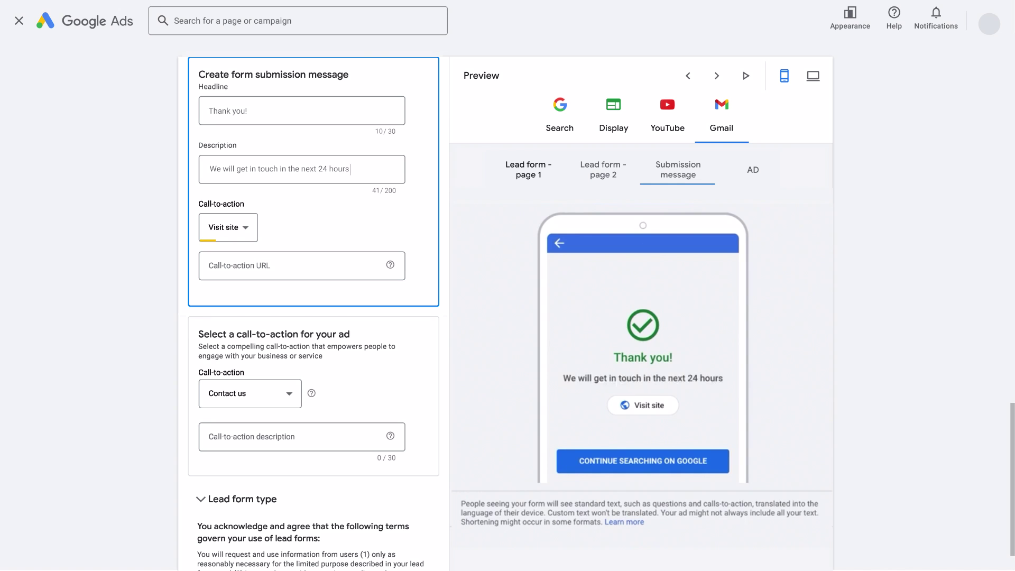
pyautogui.click(244, 228)
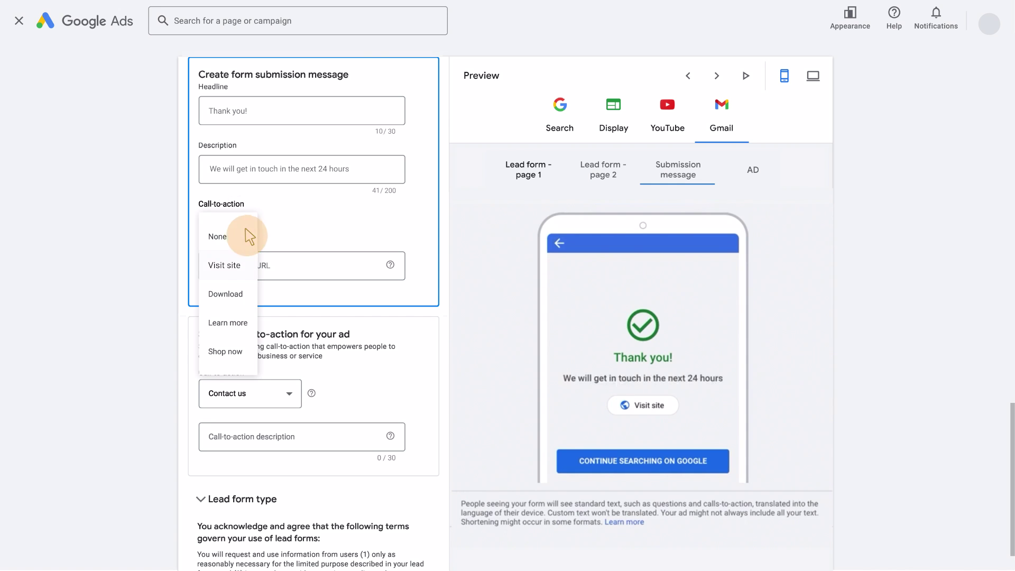
pyautogui.click(278, 263)
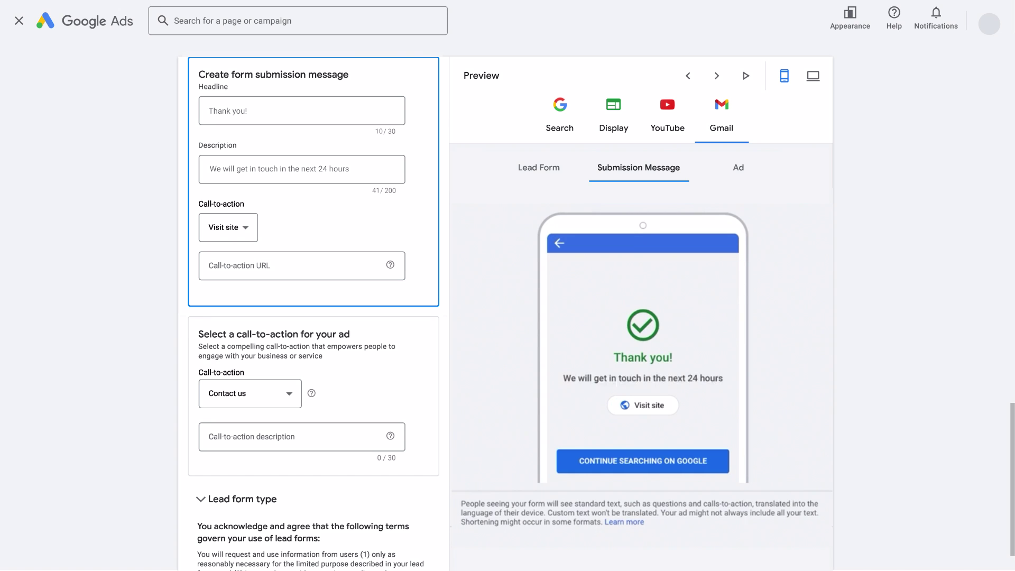
pyautogui.scroll(-5, 313, 312)
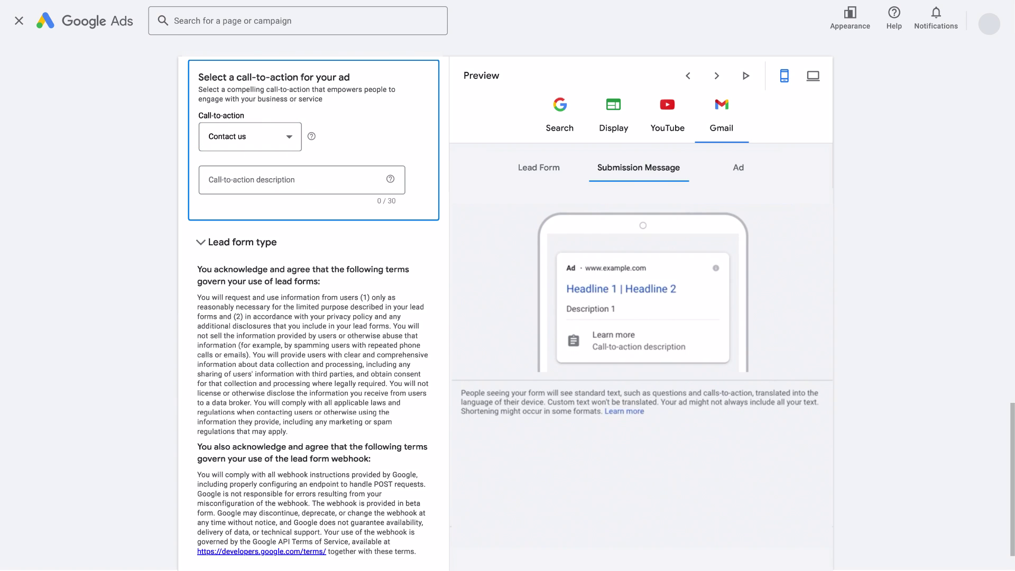
# Enter 'Submit your interest form here' as the call-to-action description and save the lead form.
pyautogui.click(211, 180)
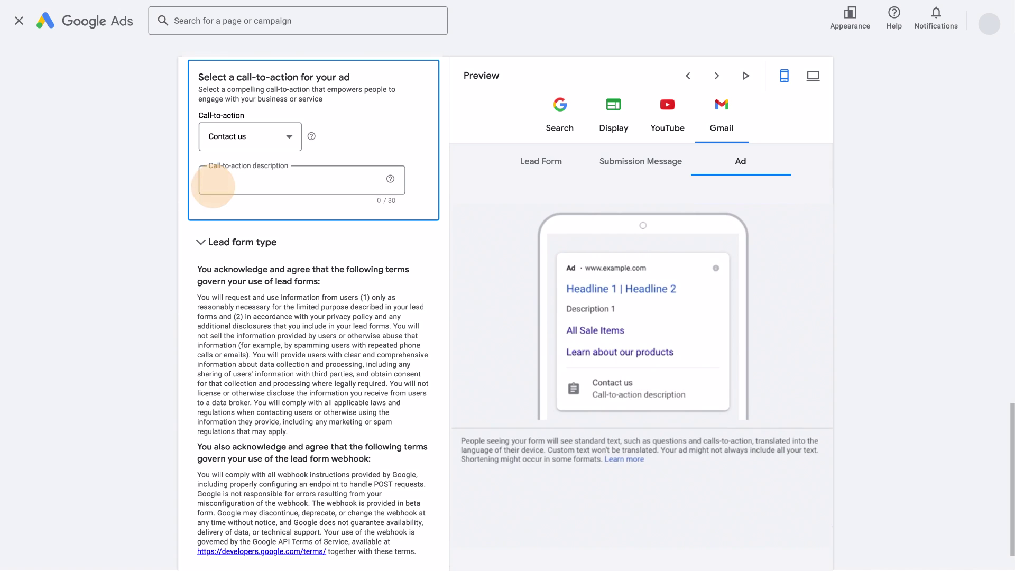
pyautogui.write('Submit your interest t')
pyautogui.write('orm here')
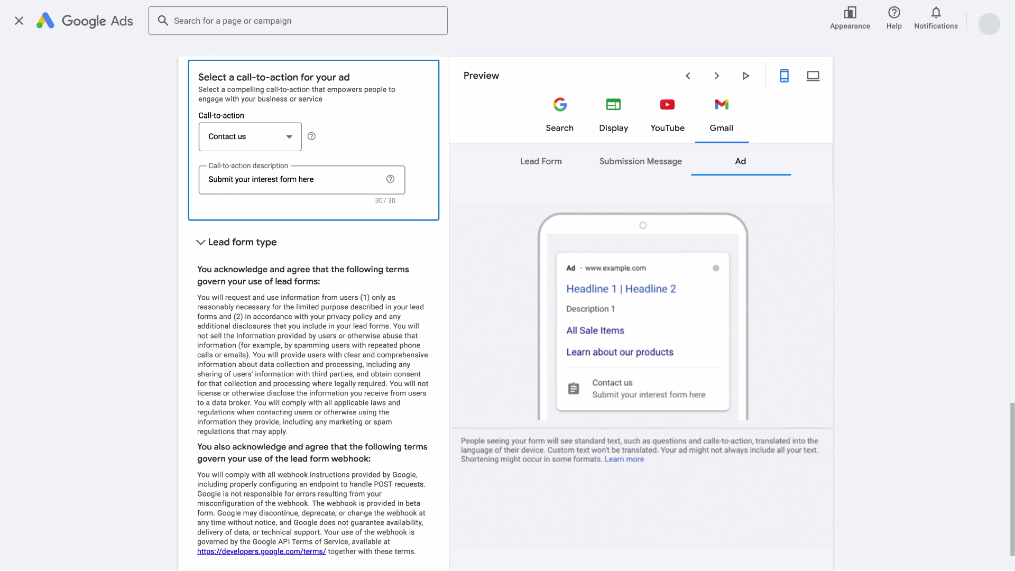
pyautogui.scroll(-3, 505, 312)
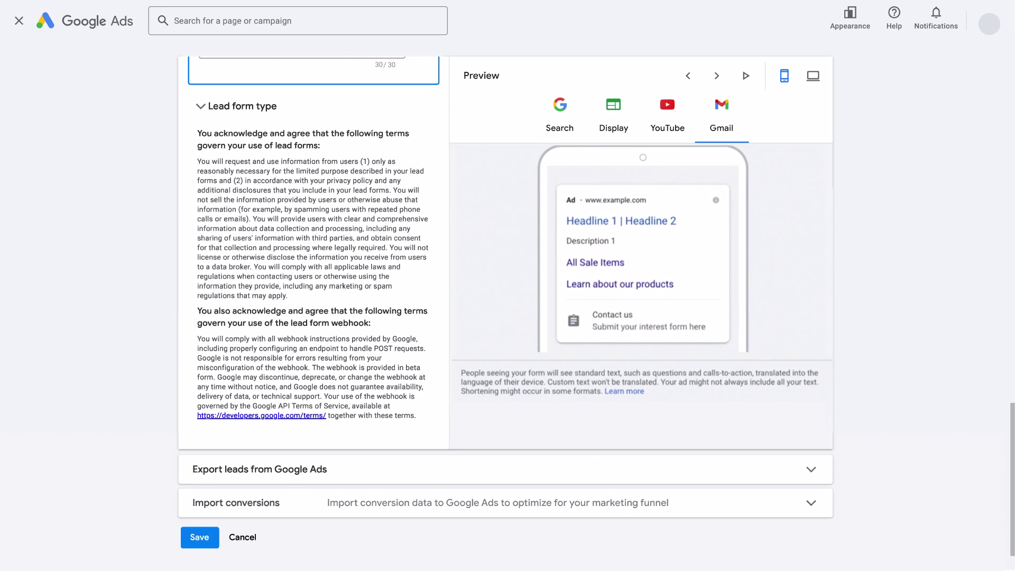
pyautogui.click(203, 533)
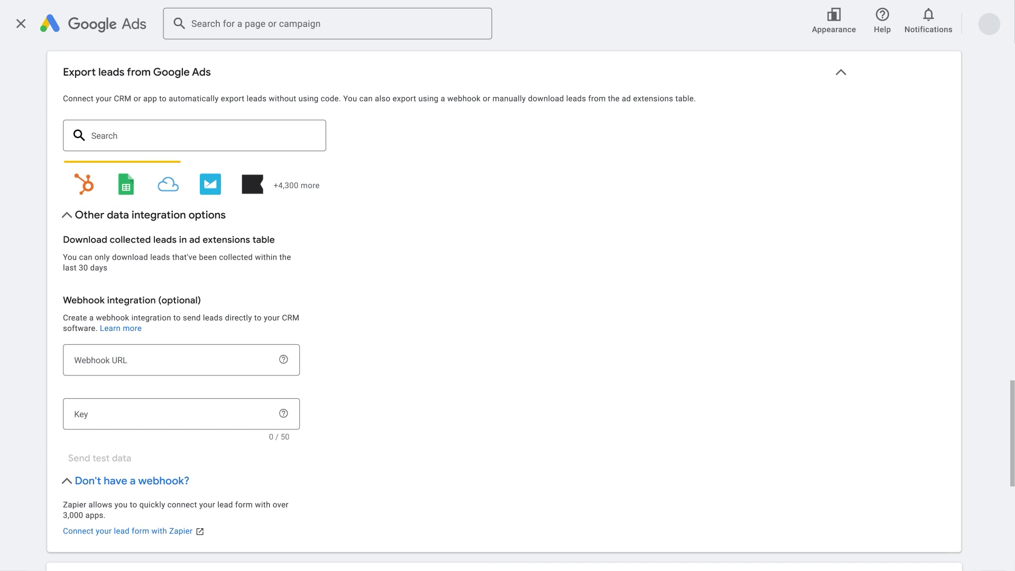
# Scroll down to reveal the Webhook URL and Key fields among the lead export options.
pyautogui.scroll(-2, 507, 306)
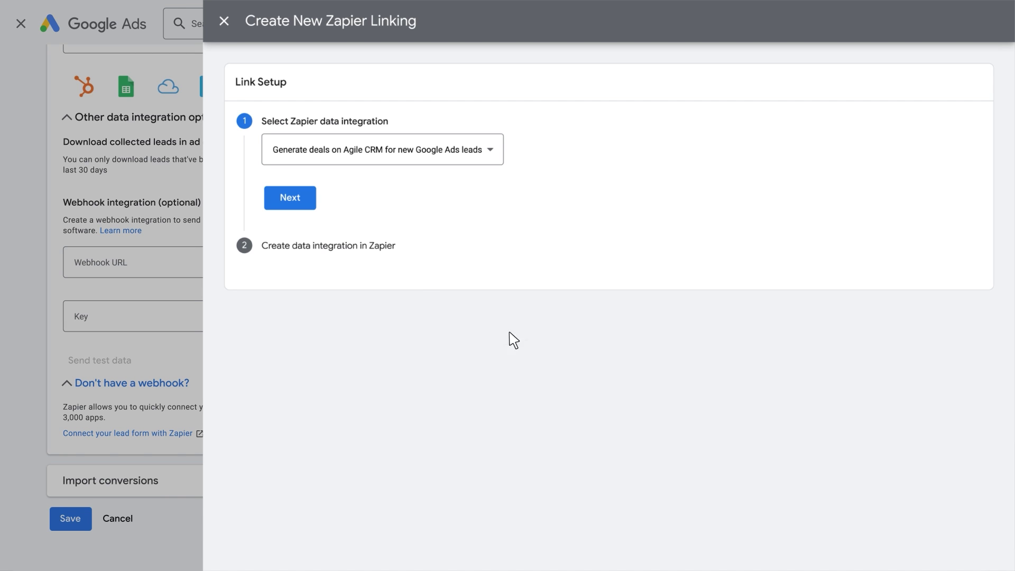
pyautogui.click(307, 203)
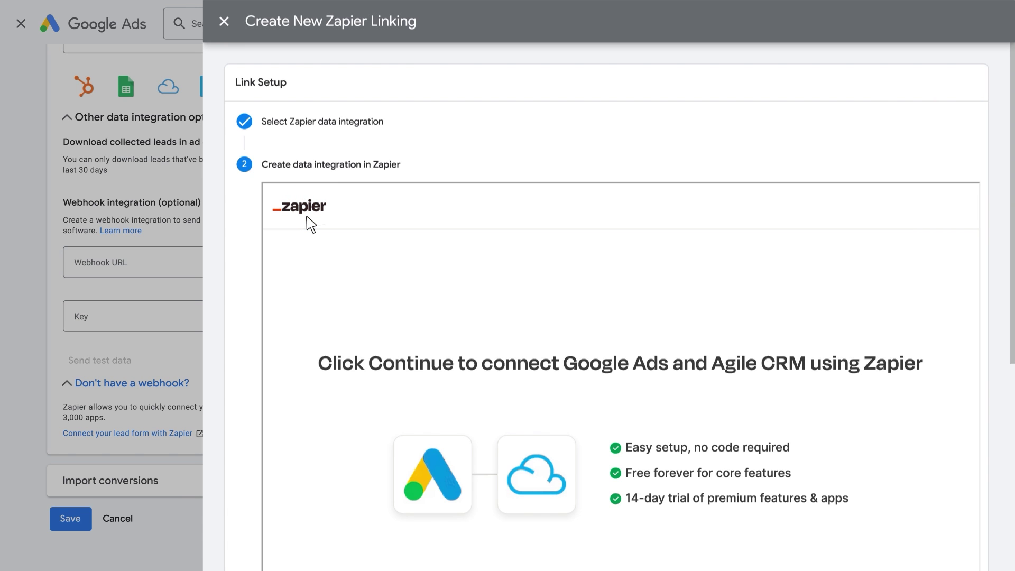
pyautogui.click(224, 20)
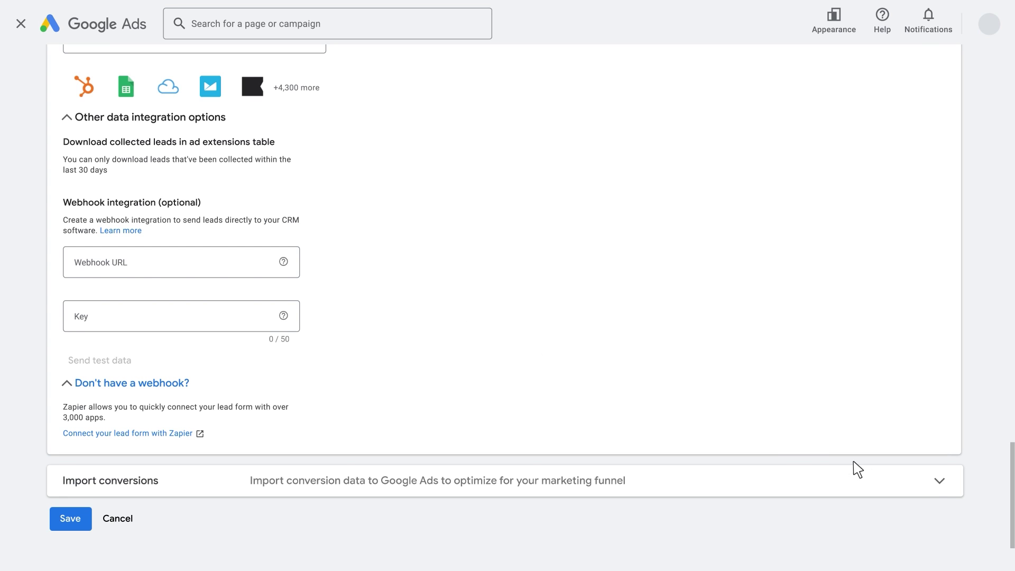
# Expand Import conversions to list lead form submissions, qualified leads and converted leads.
pyautogui.click(938, 481)
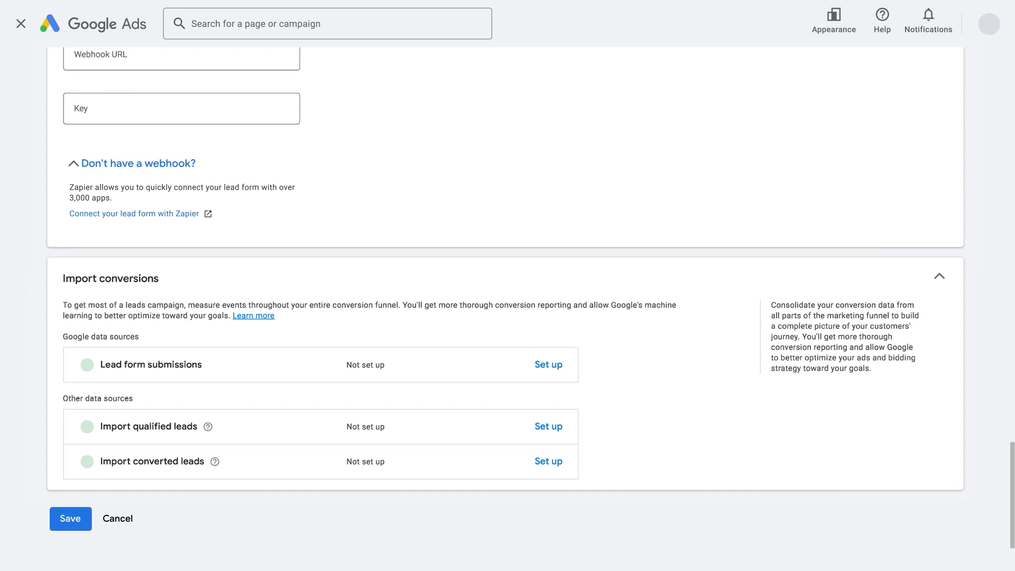